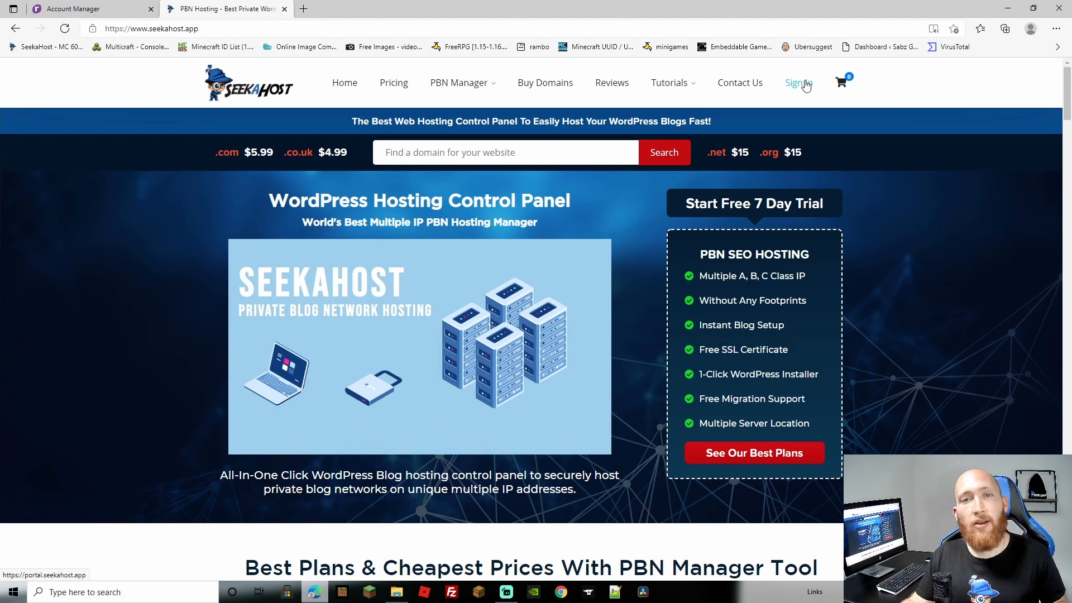
Sign in to the SeekaHost portal and view the WordPress hosting plans and their prices.
left_click(806, 85)
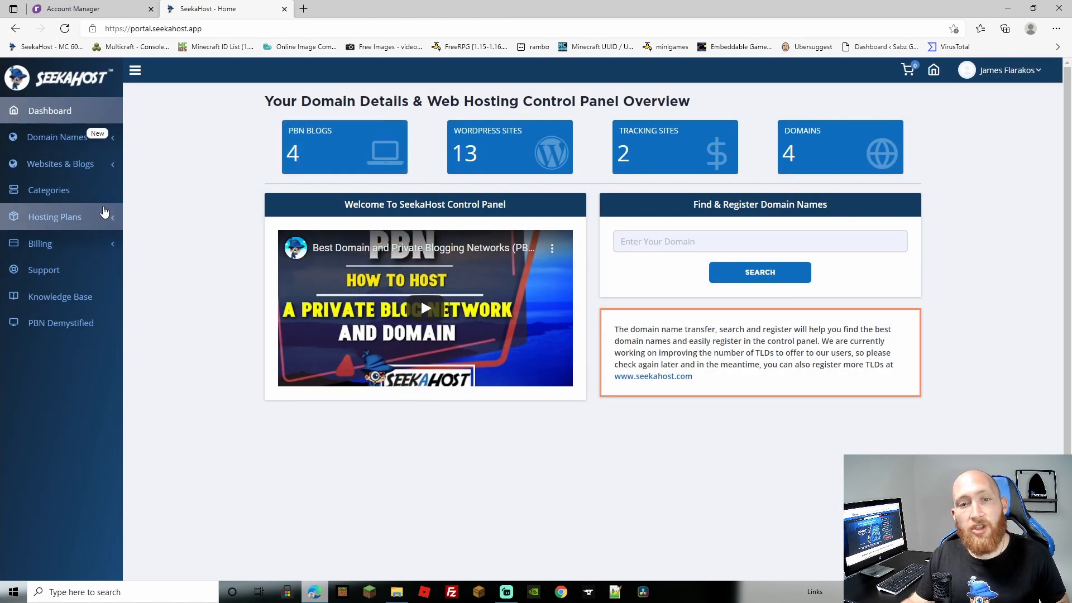
left_click(77, 217)
left_click(70, 258)
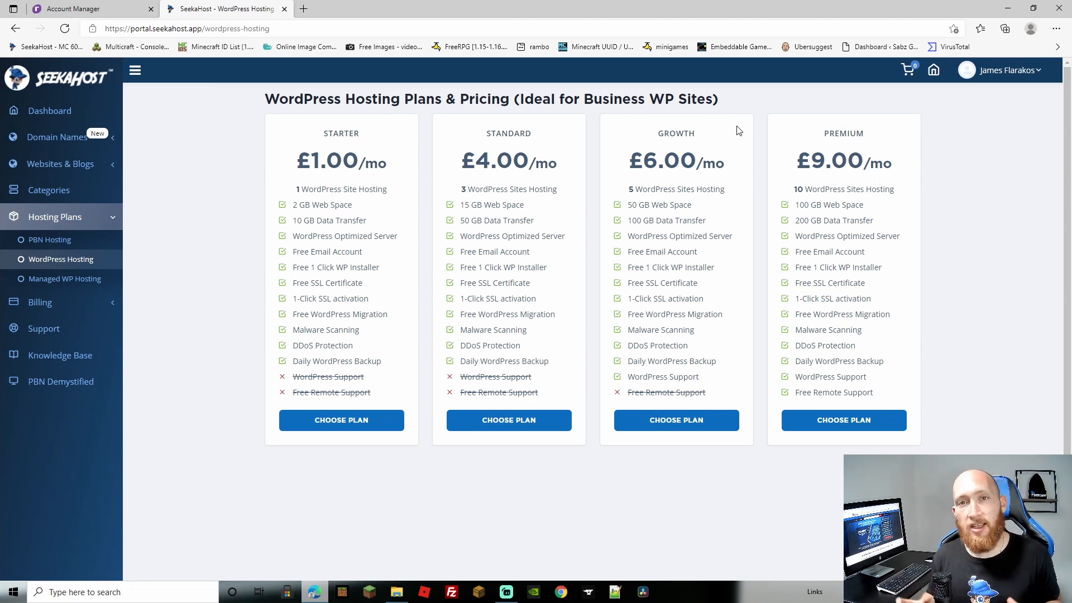
Add a visible WordPress site for bloggersplace.org titled "The Place for Bloggers." under the Growth subscription.
left_click(488, 144)
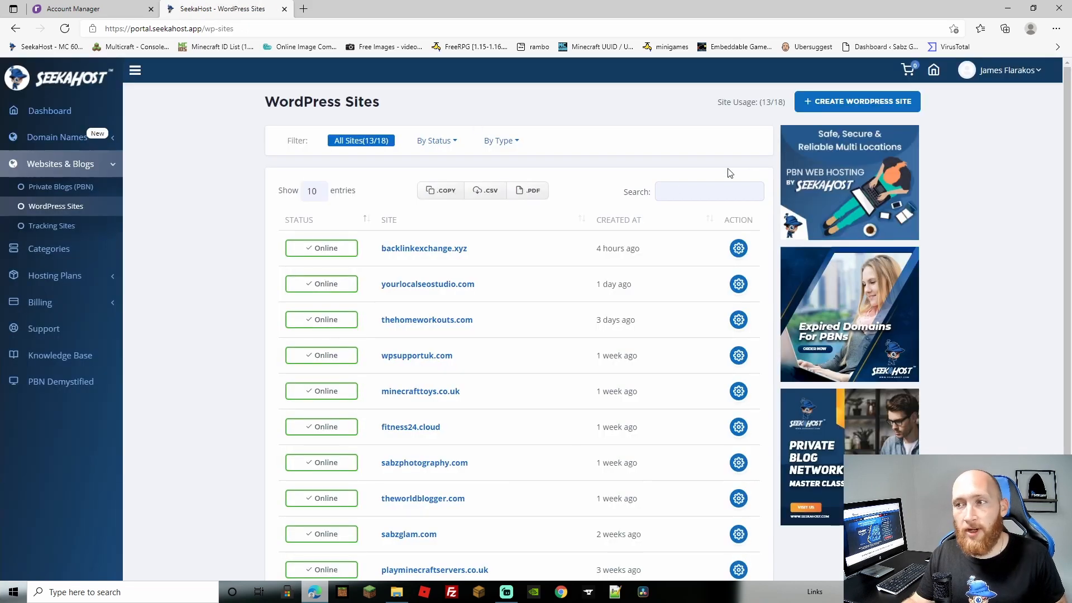
left_click(827, 102)
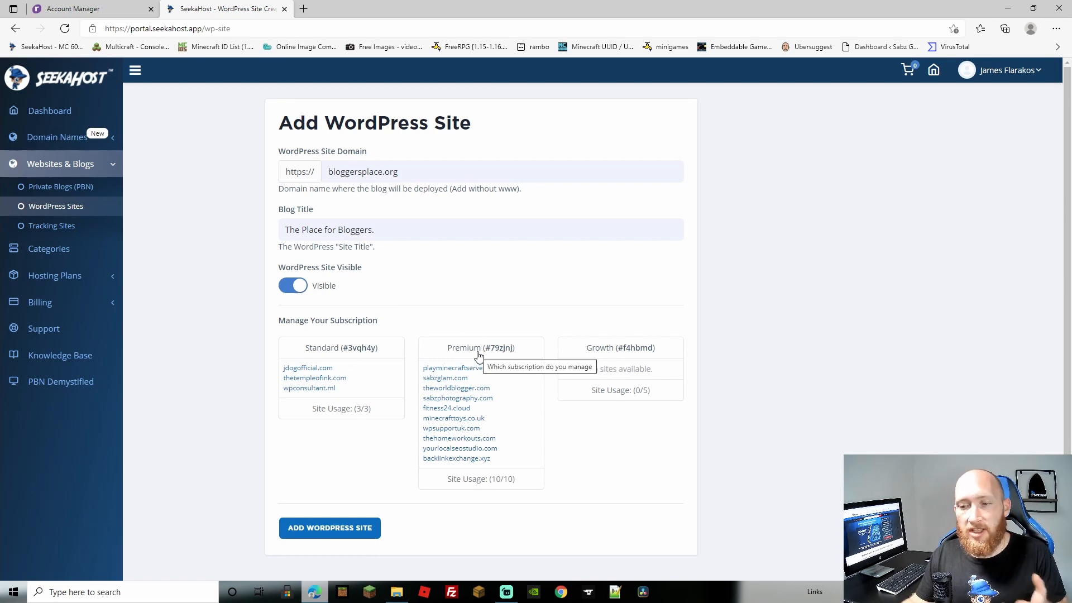
left_click(589, 347)
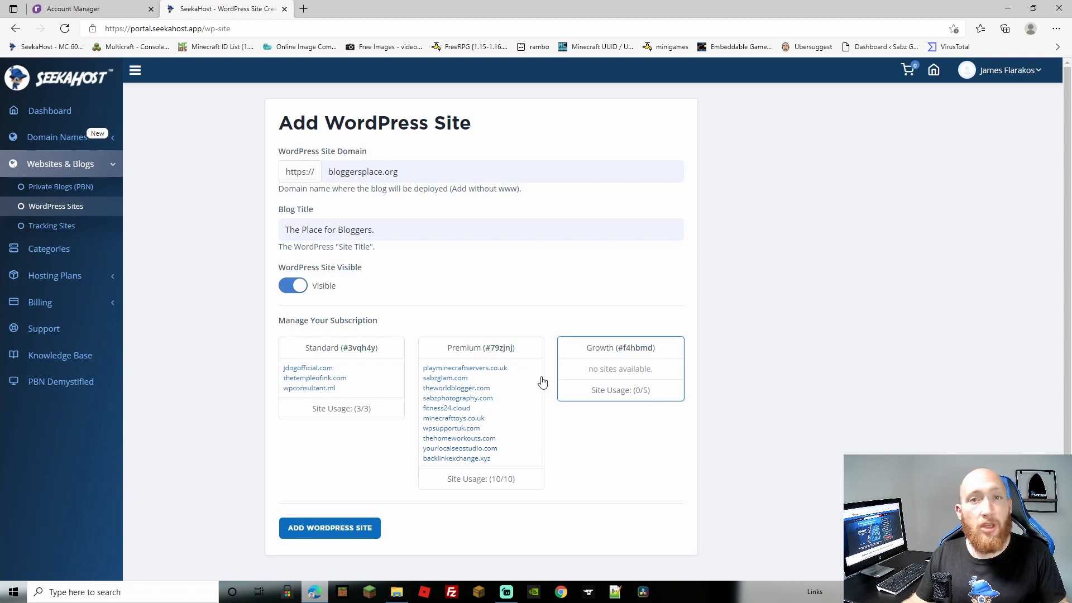
left_click(336, 525)
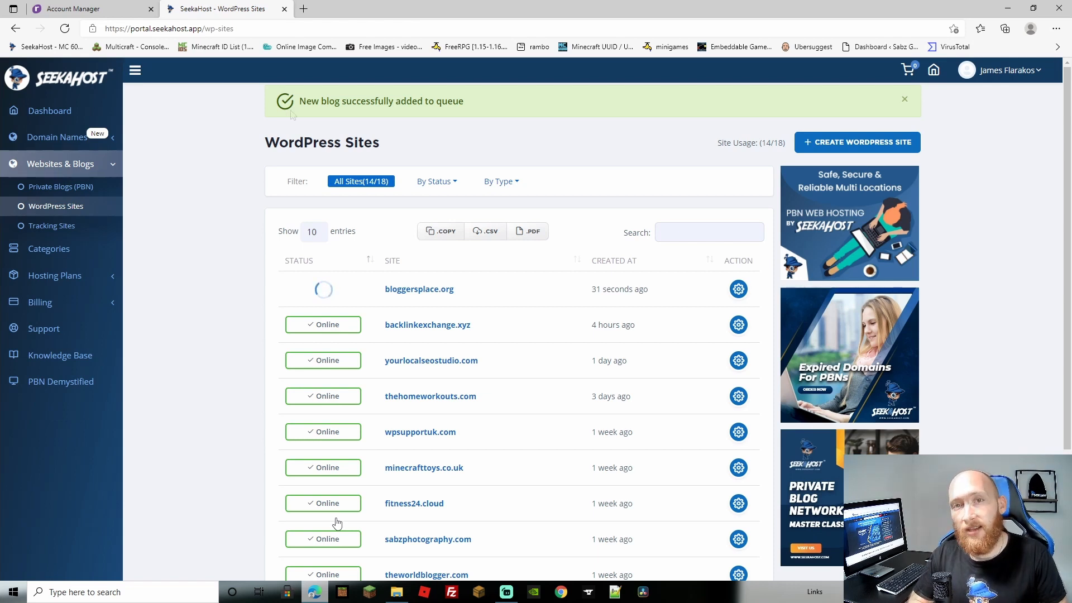
Switch to Register.com and open the nameserver settings of bloggersplace.org for editing.
left_click(79, 14)
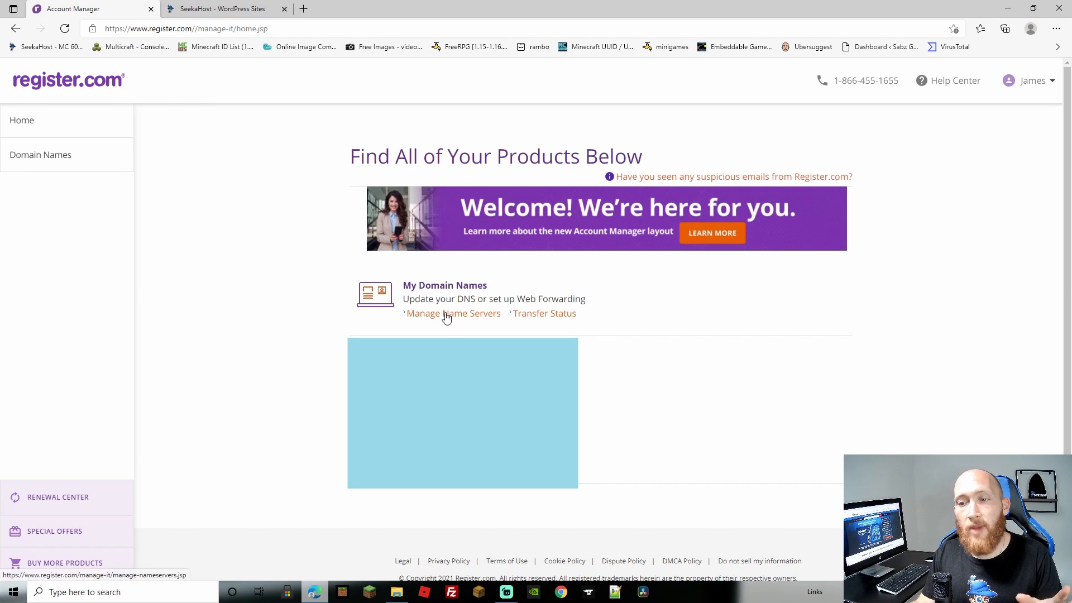
left_click(61, 153)
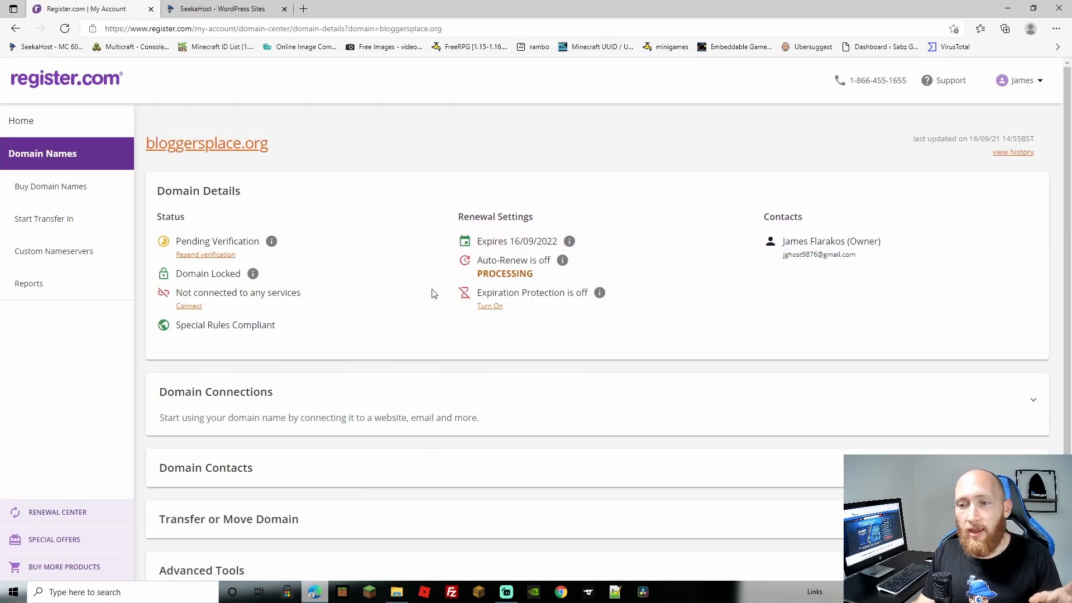
scroll(433, 287, "down", 2)
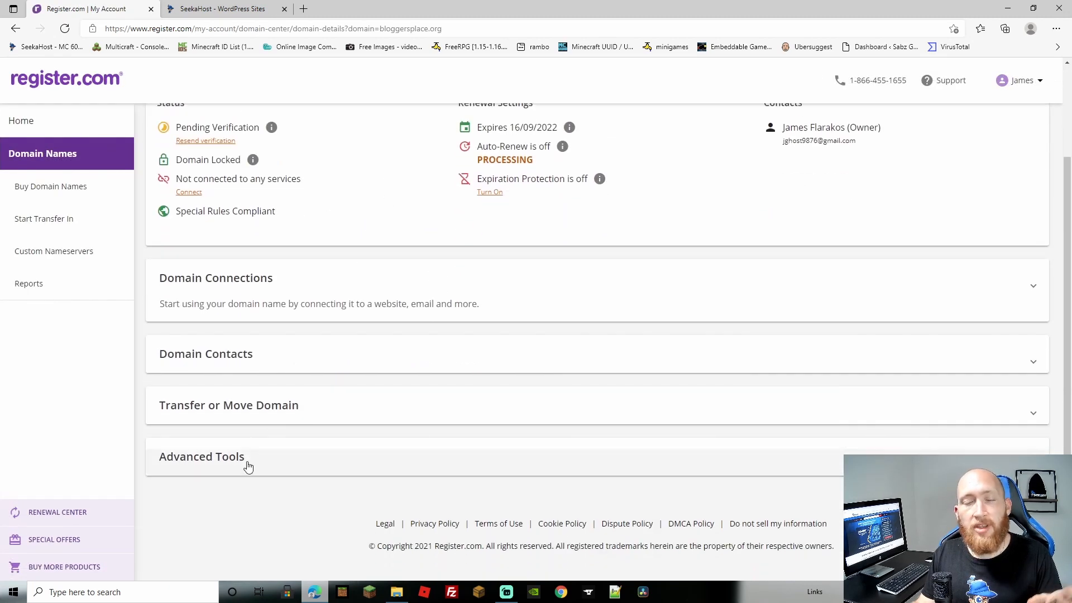
left_click(247, 465)
scroll(247, 460, "down", 3)
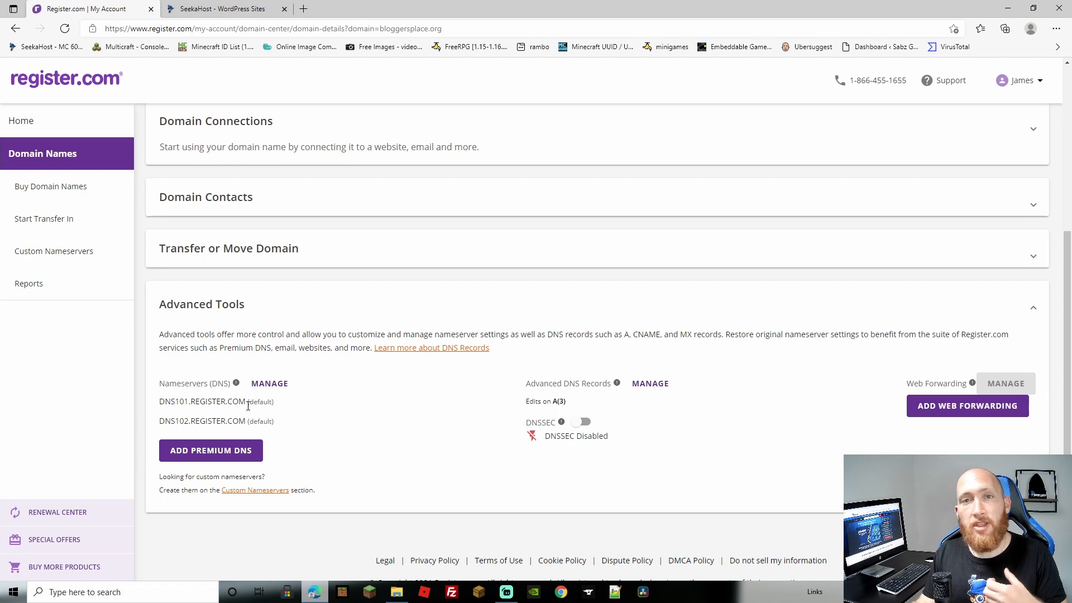
left_click(268, 384)
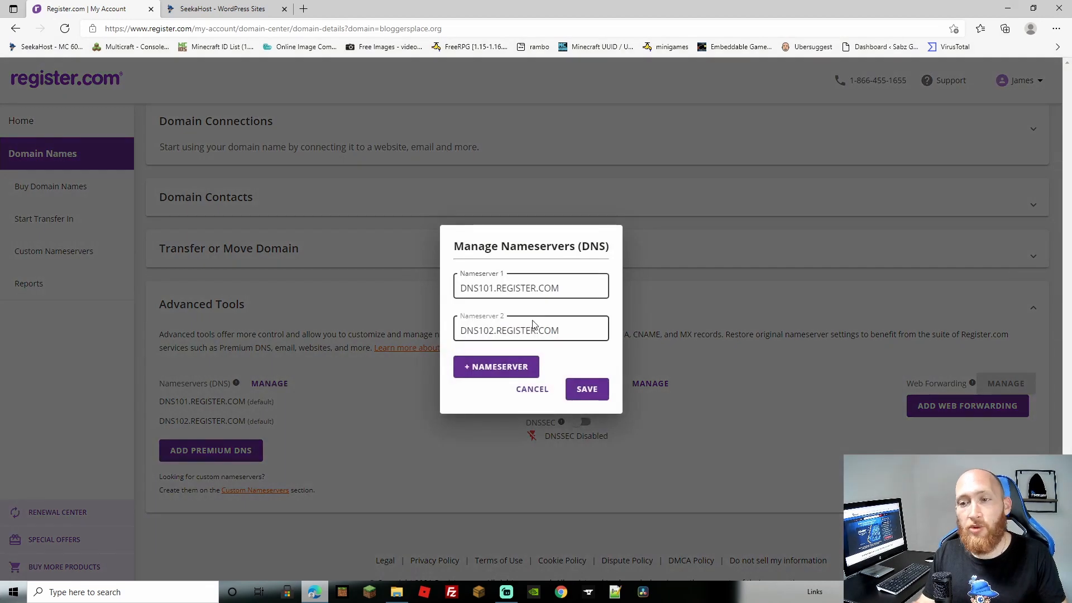
key("ctrl+a")
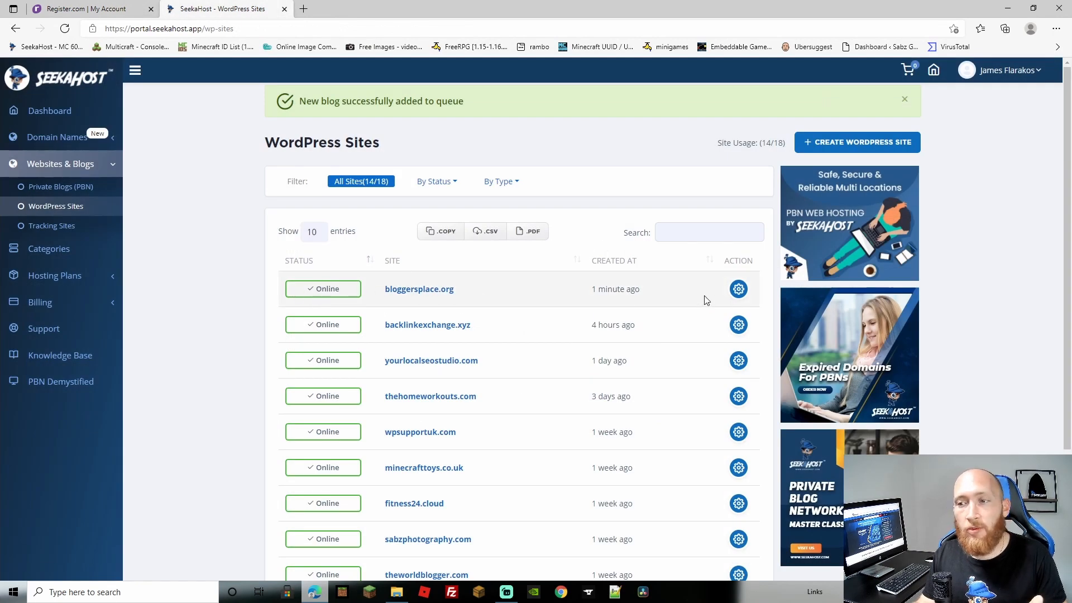
Copy the first nameserver from the SeekaHost site info and set Nameserver 1 at Register.com to ns1.seekaappcontrol.com.
left_click(737, 292)
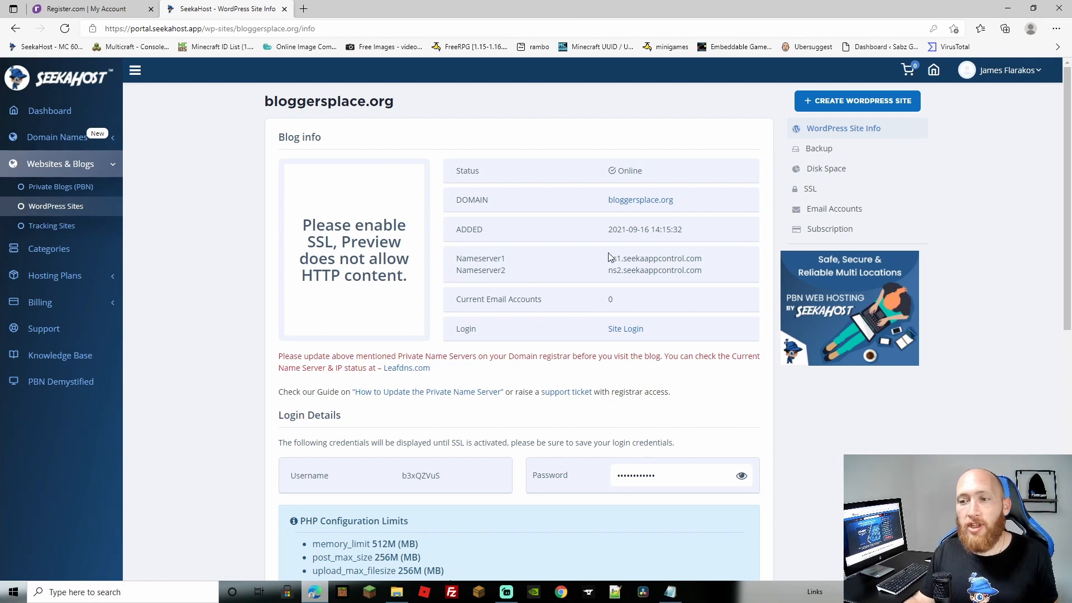
left_click_drag(608, 257, 702, 271)
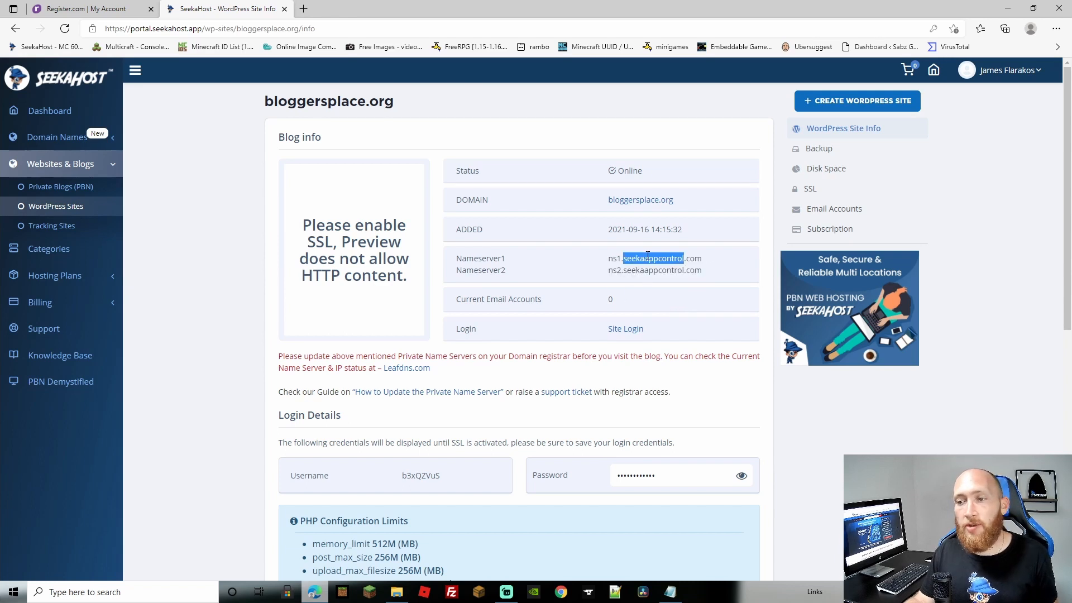
triple_click(648, 258)
right_click(647, 260)
left_click(697, 268)
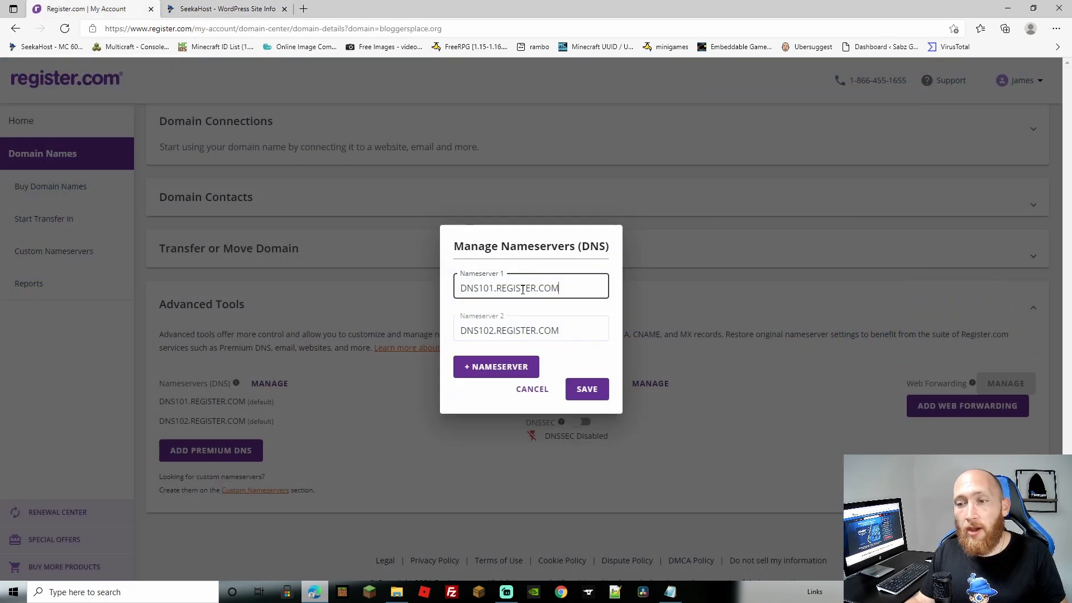
triple_click(522, 288)
right_click(522, 288)
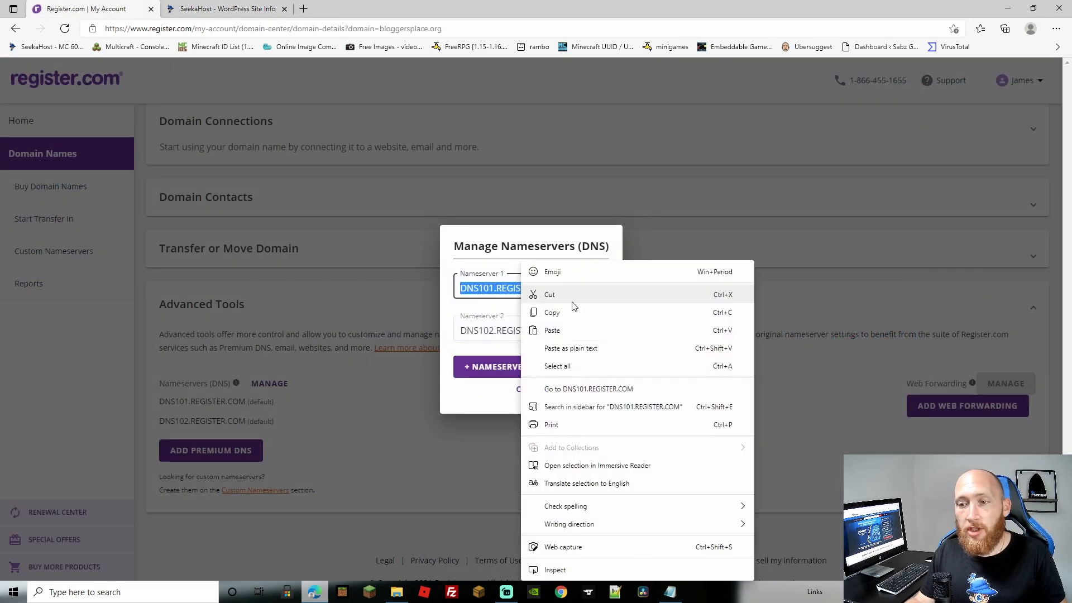
left_click(569, 333)
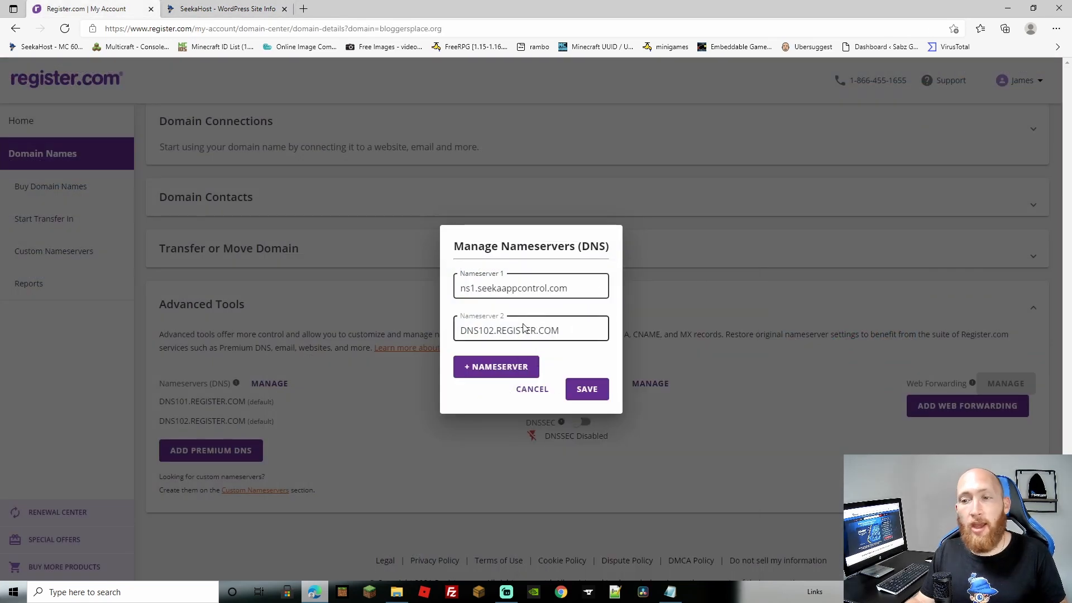
Copy the second nameserver from SeekaHost, set Nameserver 2 at Register.com to ns2.seekaappcontrol.com, and save the nameservers.
left_click(238, 9)
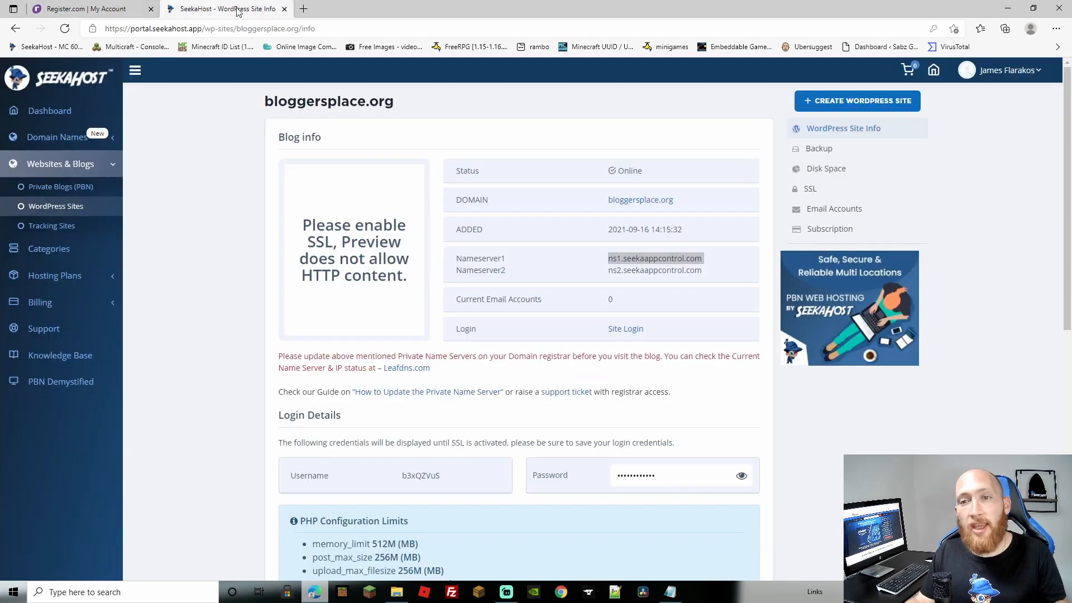
triple_click(643, 270)
right_click(645, 272)
left_click(701, 285)
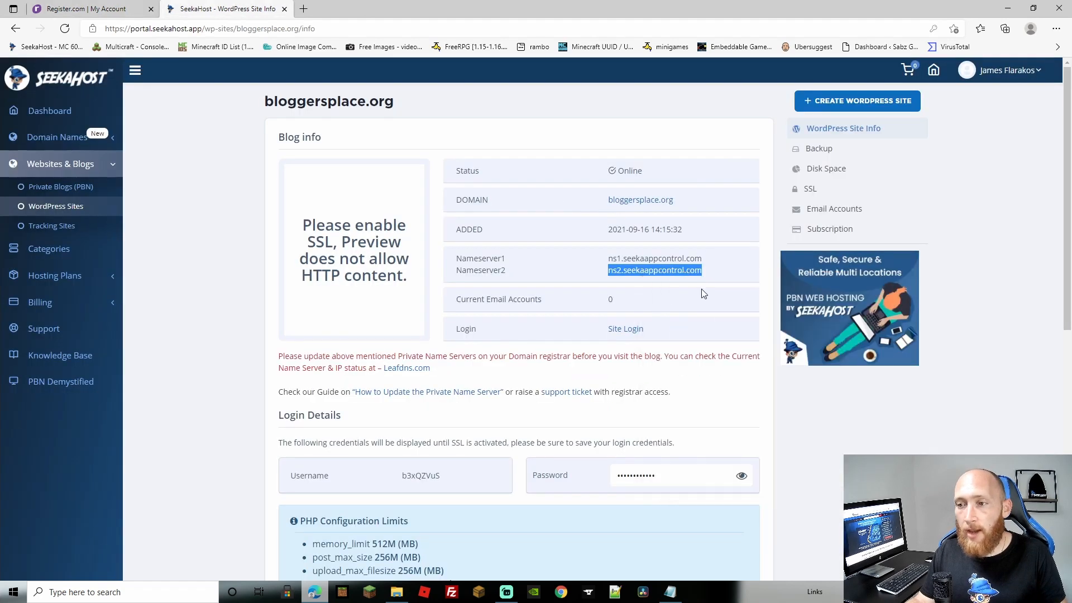
left_click(90, 8)
triple_click(520, 328)
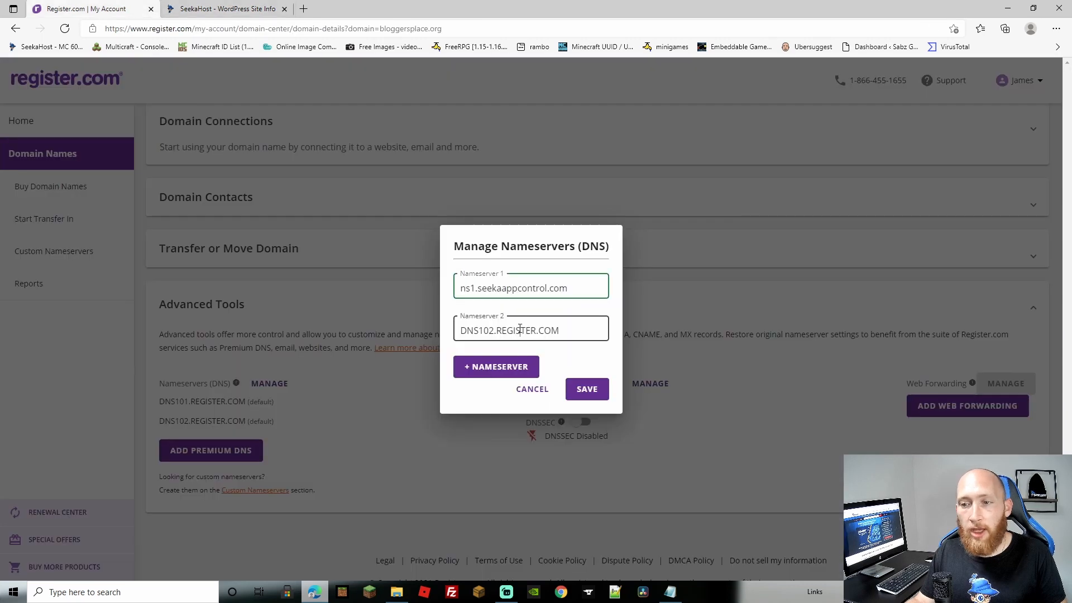
right_click(520, 328)
left_click(550, 117)
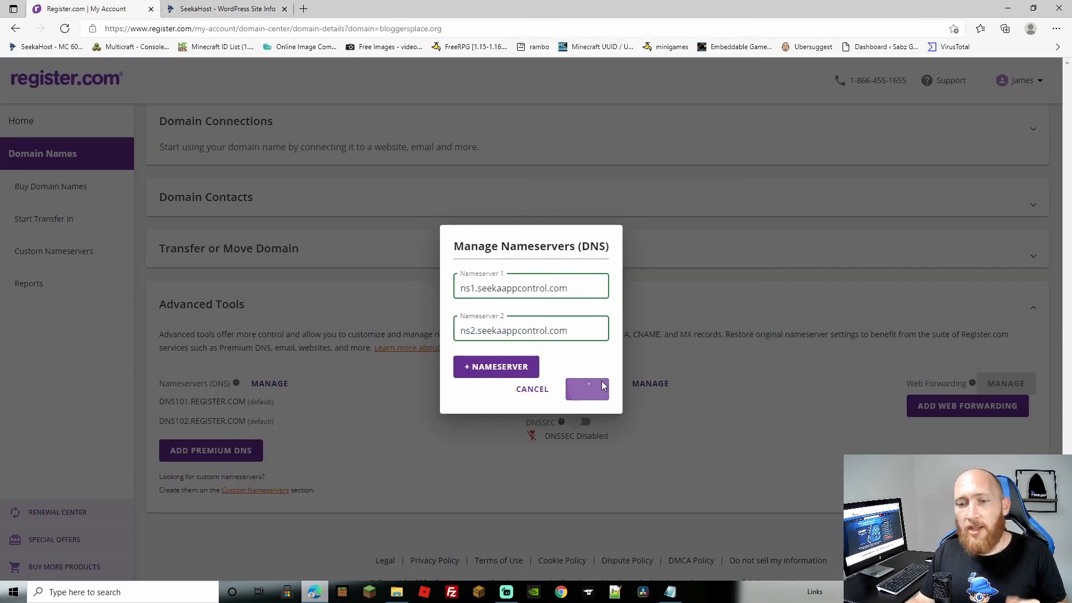
left_click(591, 385)
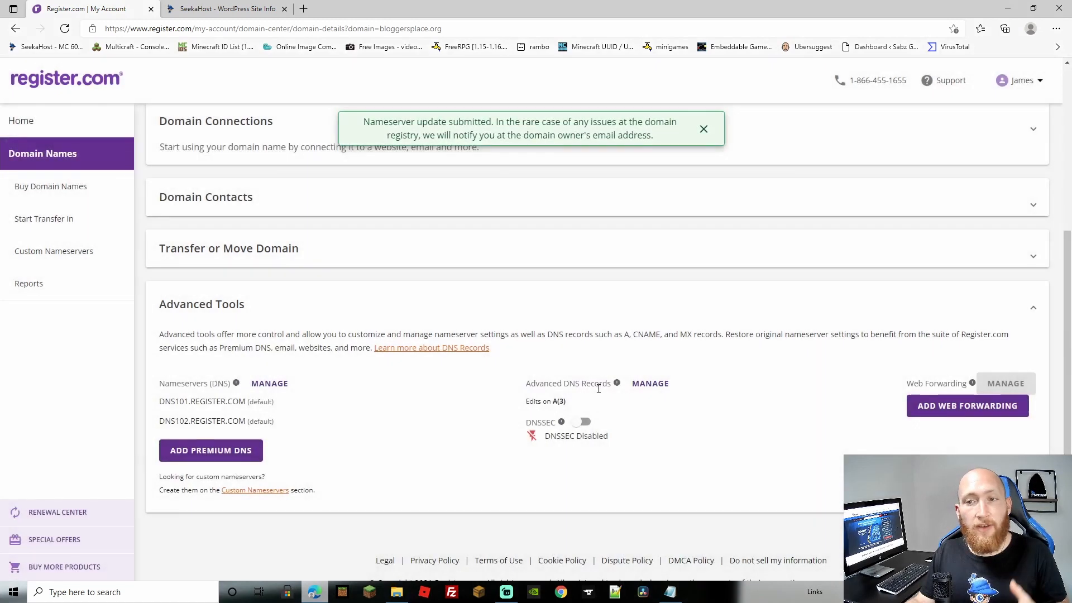
Reload the domain's details page and check the nameservers listed in its advanced tools.
scroll(599, 388, "down", 1)
left_click(269, 29)
key("Return")
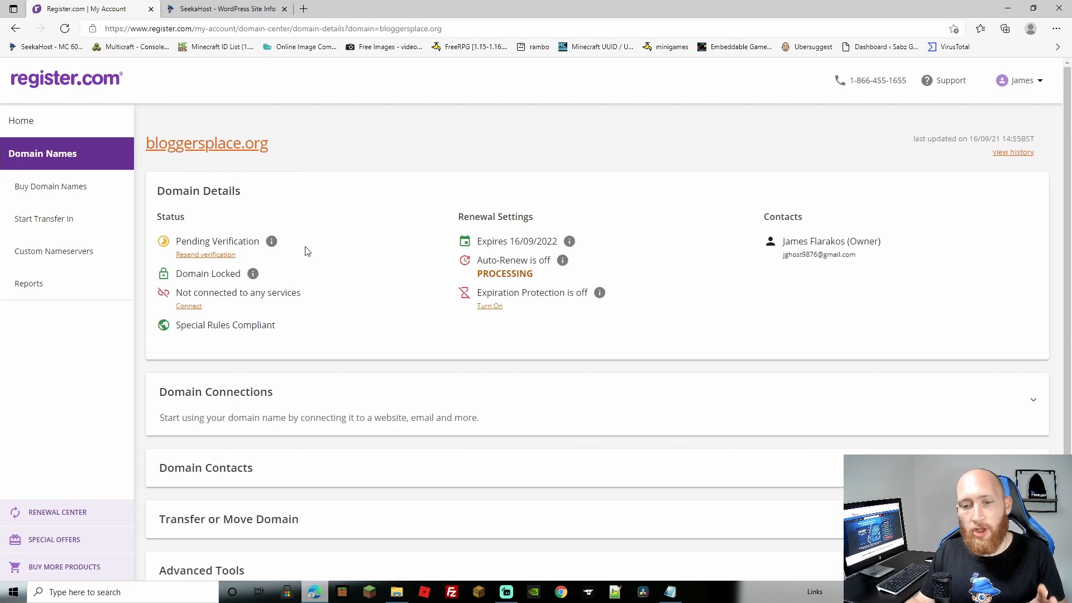
scroll(315, 251, "down", 2)
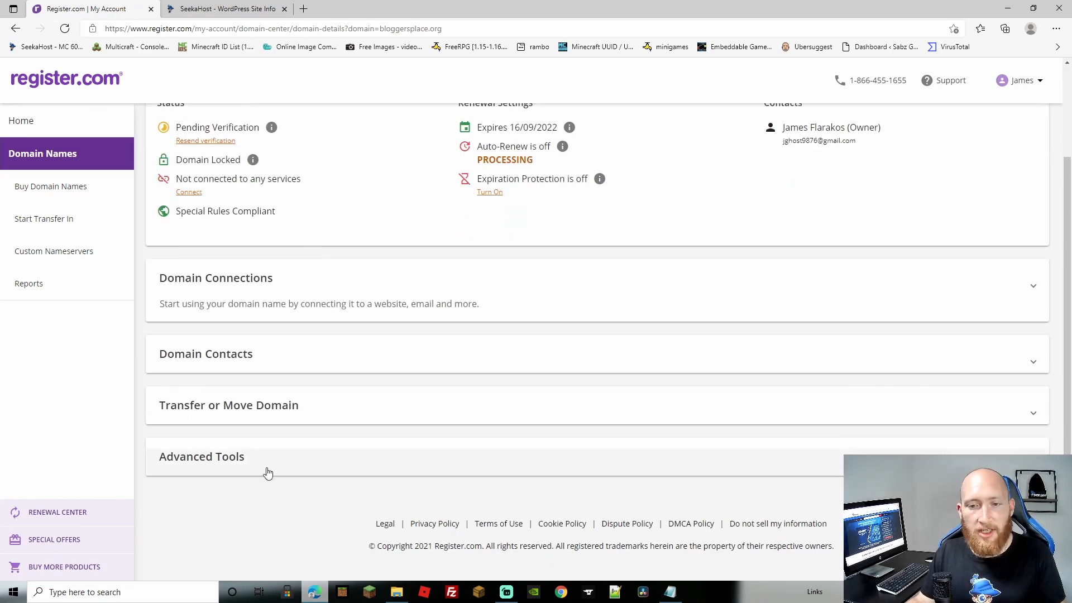
left_click(237, 460)
scroll(408, 383, "down", 1)
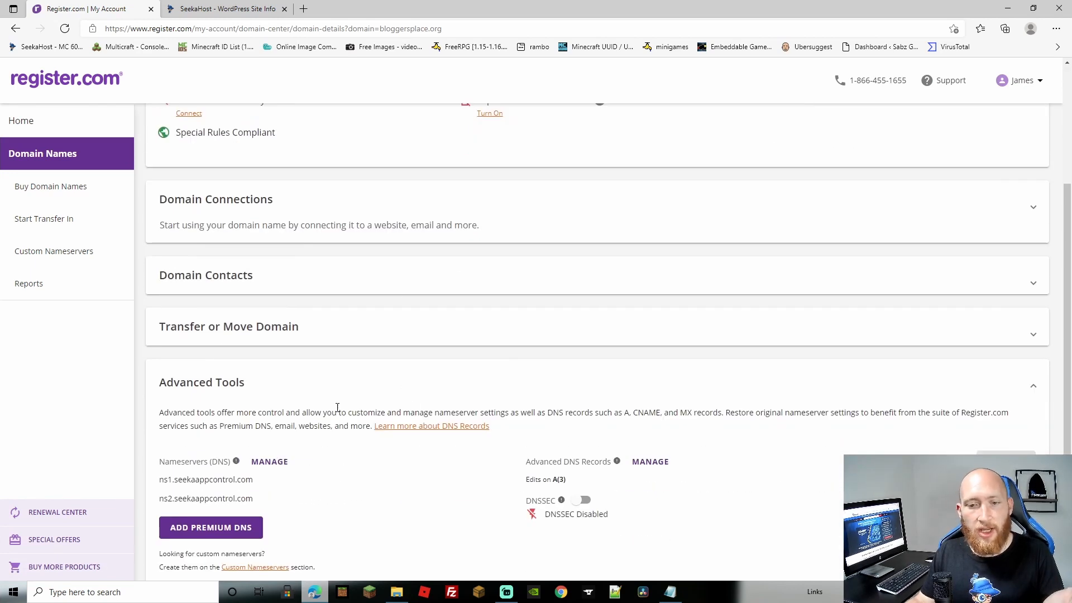
scroll(357, 400, "down", 2)
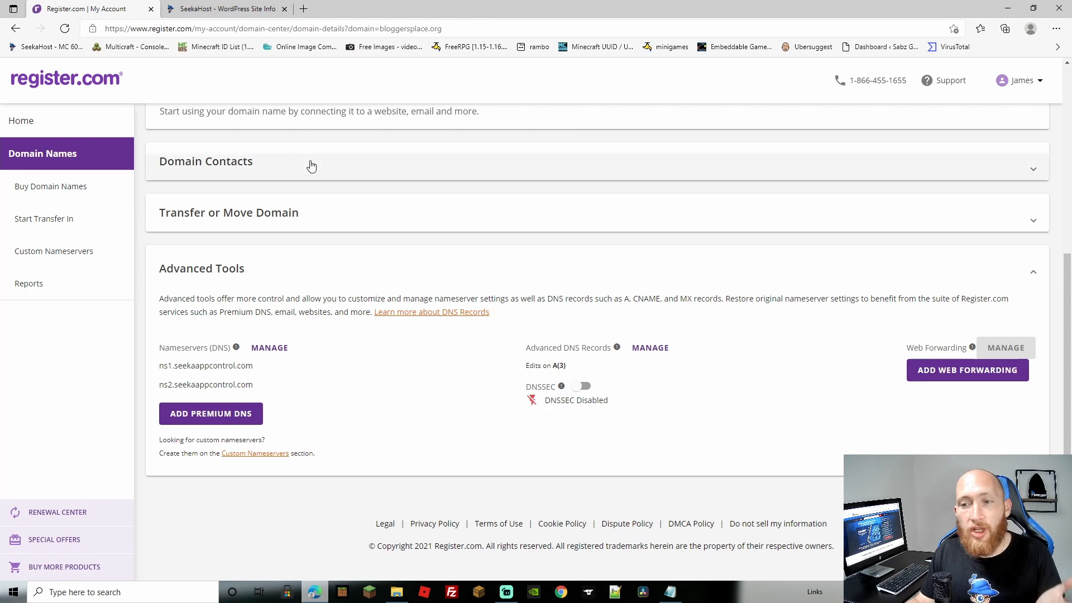
Return to SeekaHost, open the linked Leaf DNS checker, and examine the local nameservers reported for bloggersplace.org.
left_click(223, 10)
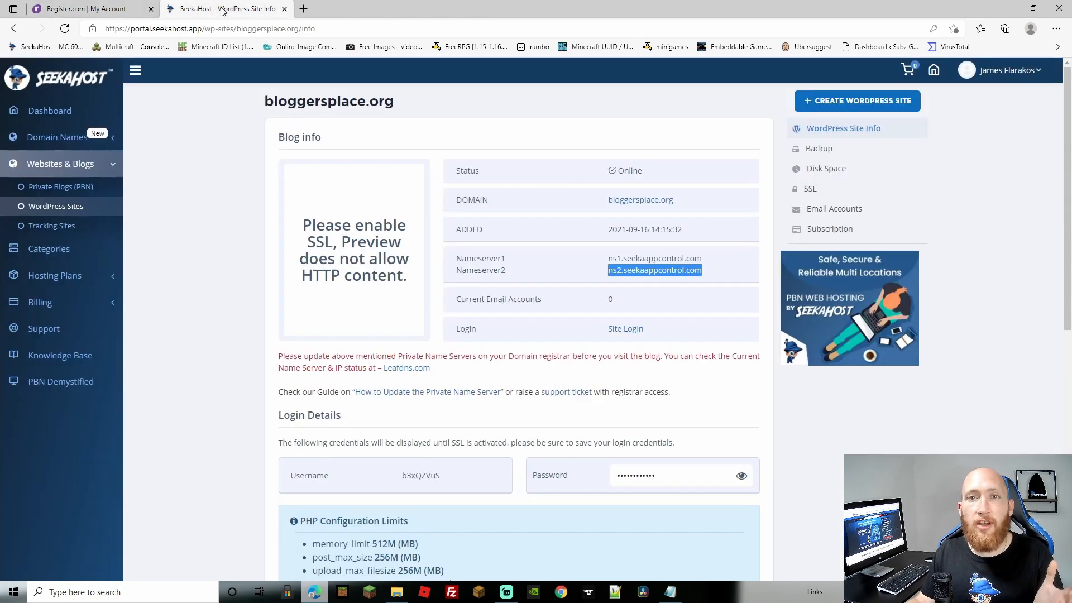
left_click(406, 369)
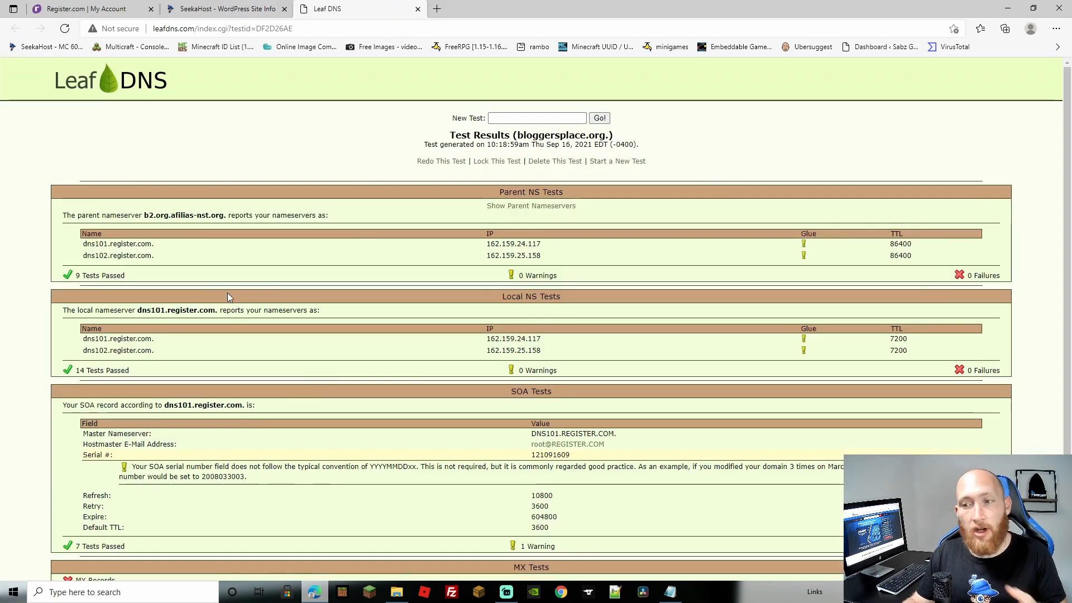
left_click_drag(78, 337, 161, 350)
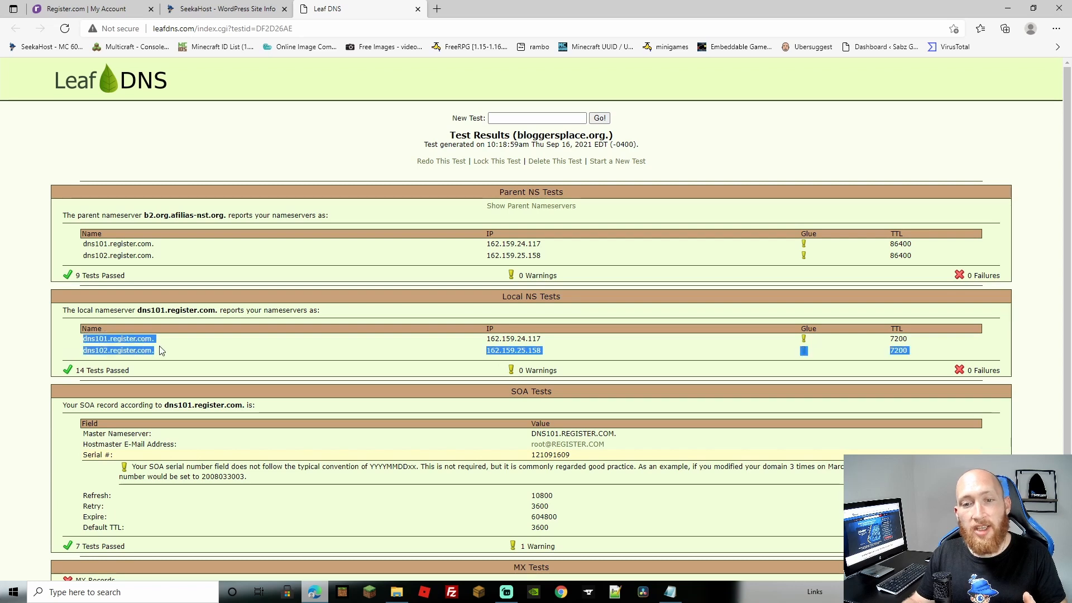
left_click(200, 358)
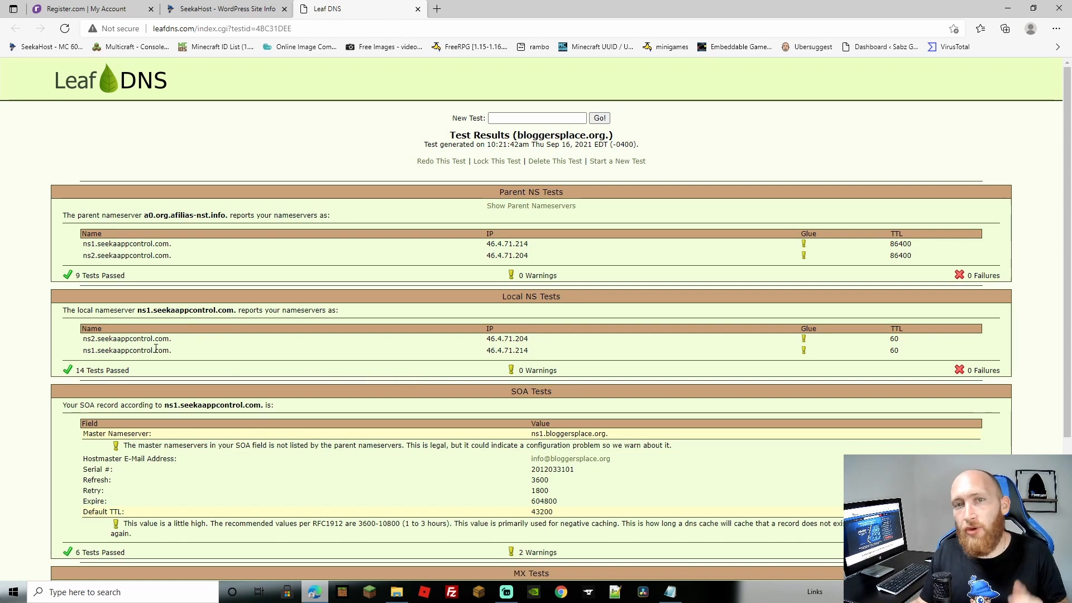
left_click_drag(82, 339, 176, 353)
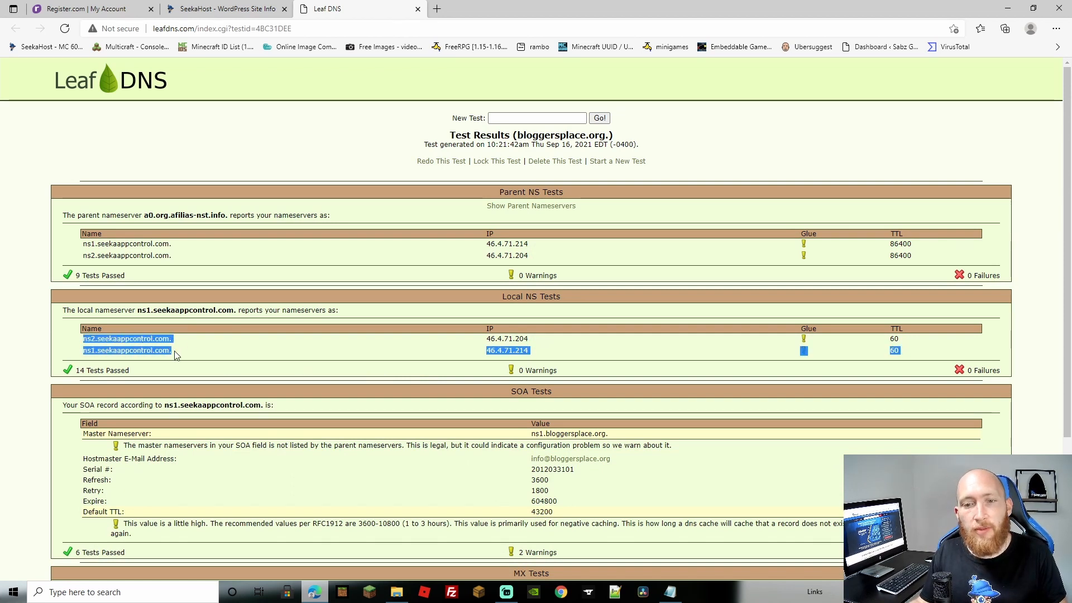
left_click(246, 358)
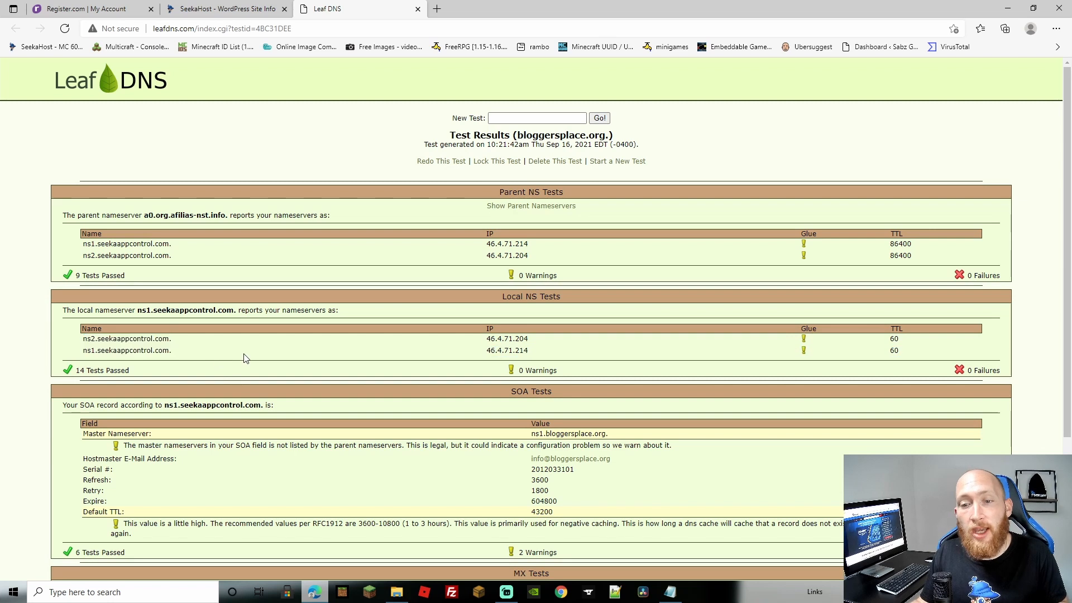
left_click(418, 9)
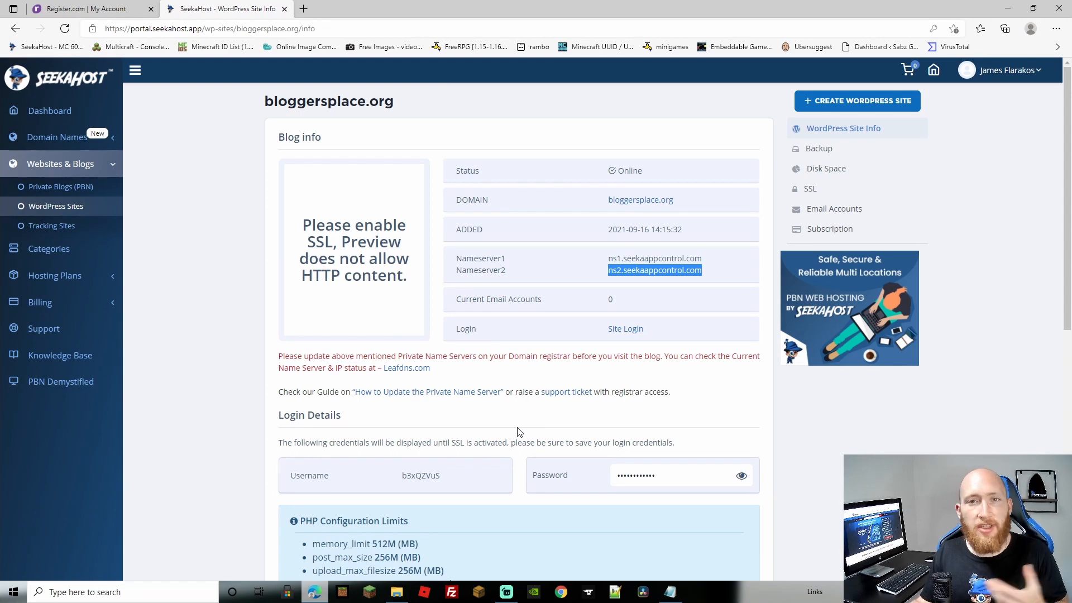
Enable the SSL certificate for bloggersplace.org and return to its WordPress site info.
left_click(811, 189)
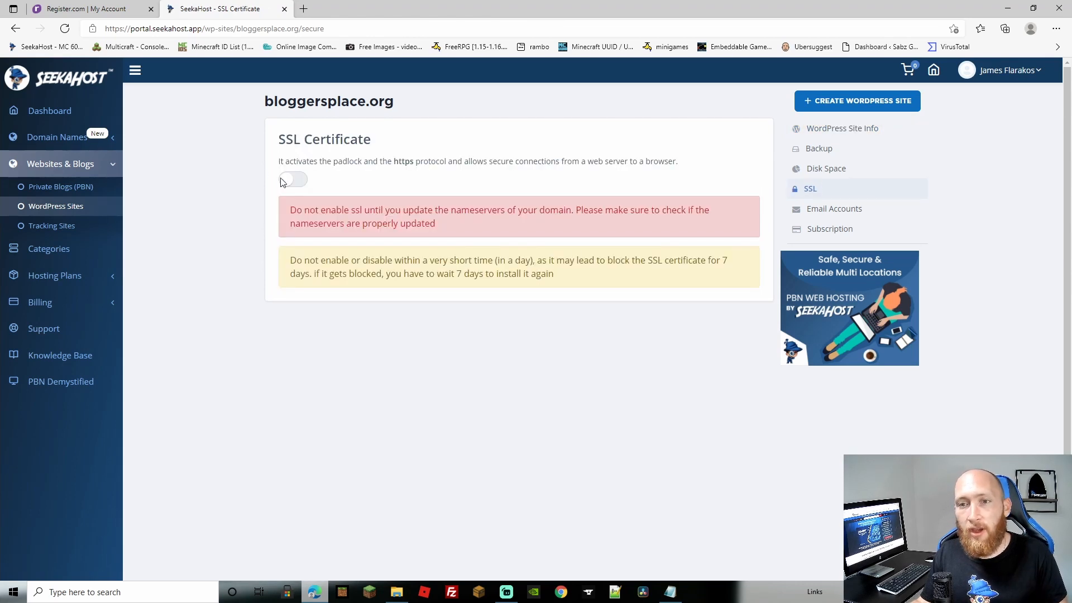
left_click(287, 180)
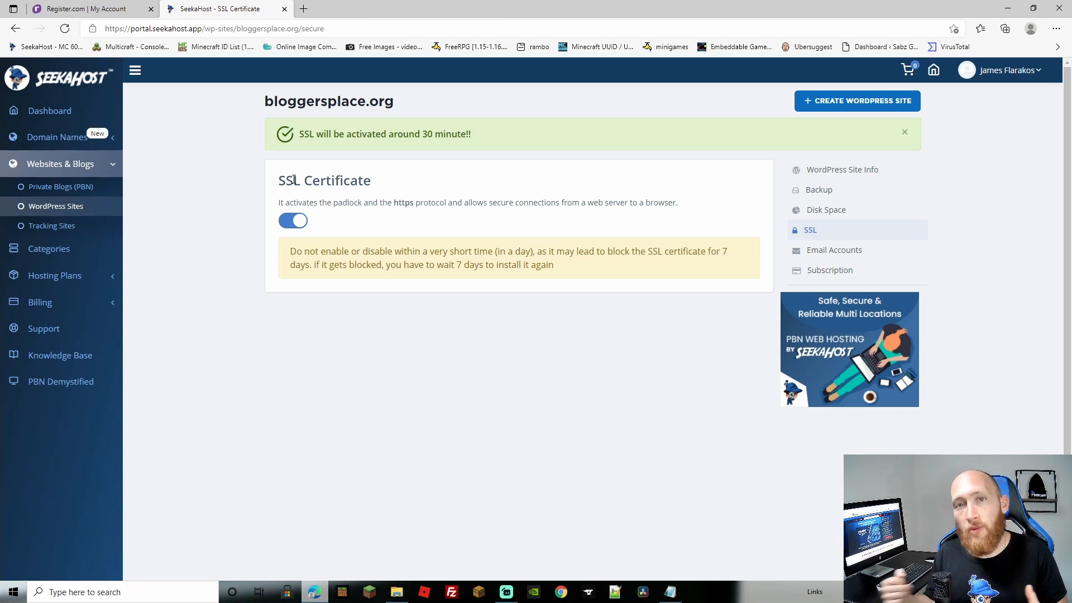
left_click(842, 170)
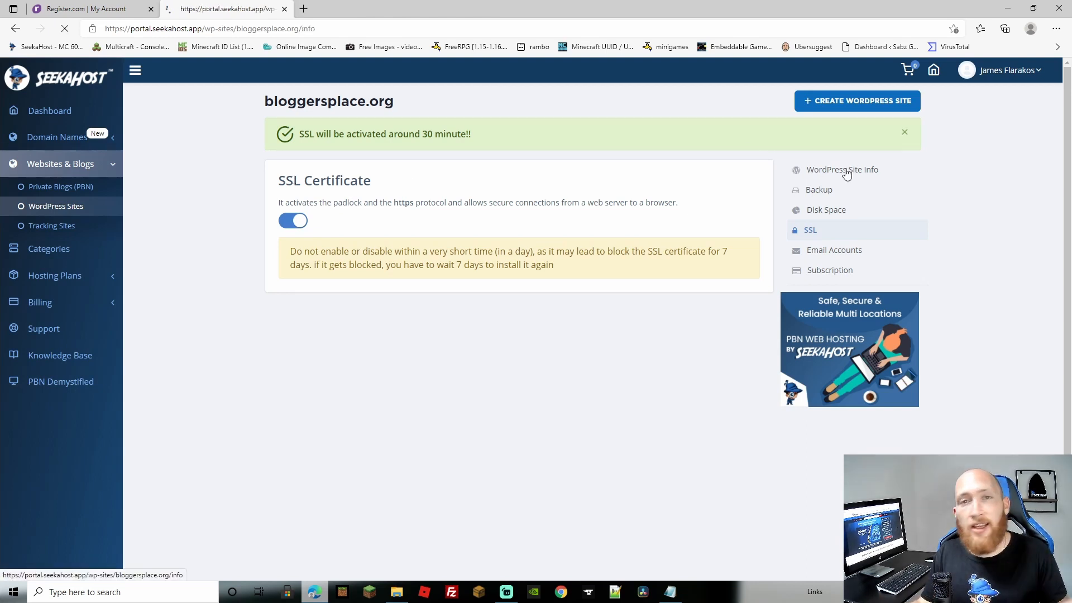